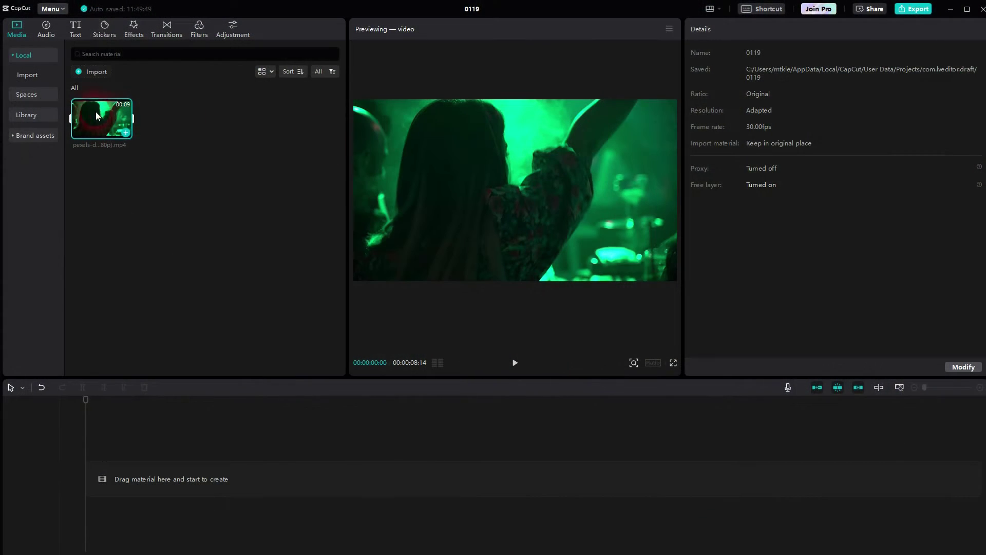
- Drag the pexels nightclub video onto the timeline and select the clip
{"action": "left_click_drag", "start_coordinate": [95, 112], "coordinate": [153, 520]}
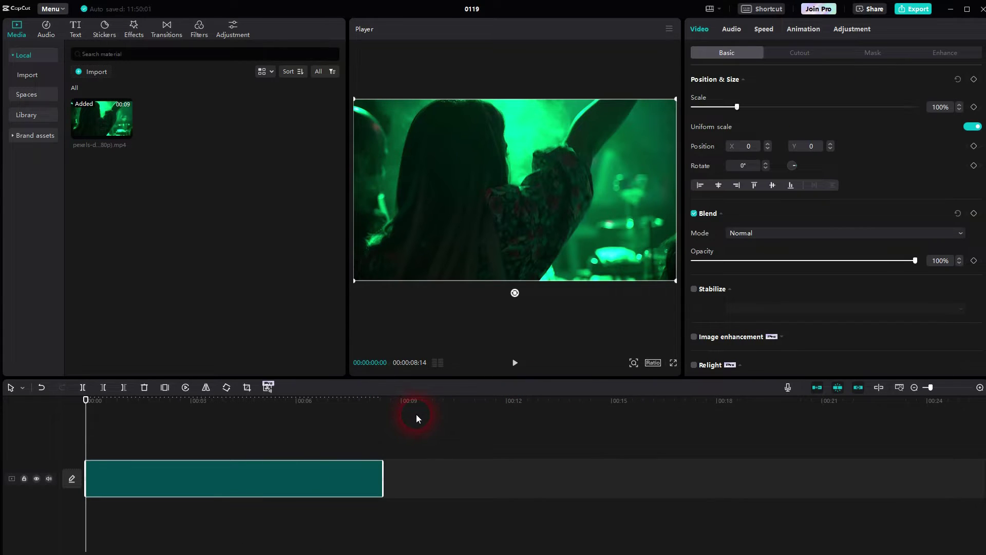
{"action": "left_click", "coordinate": [426, 436]}
{"action": "left_click", "coordinate": [301, 473]}
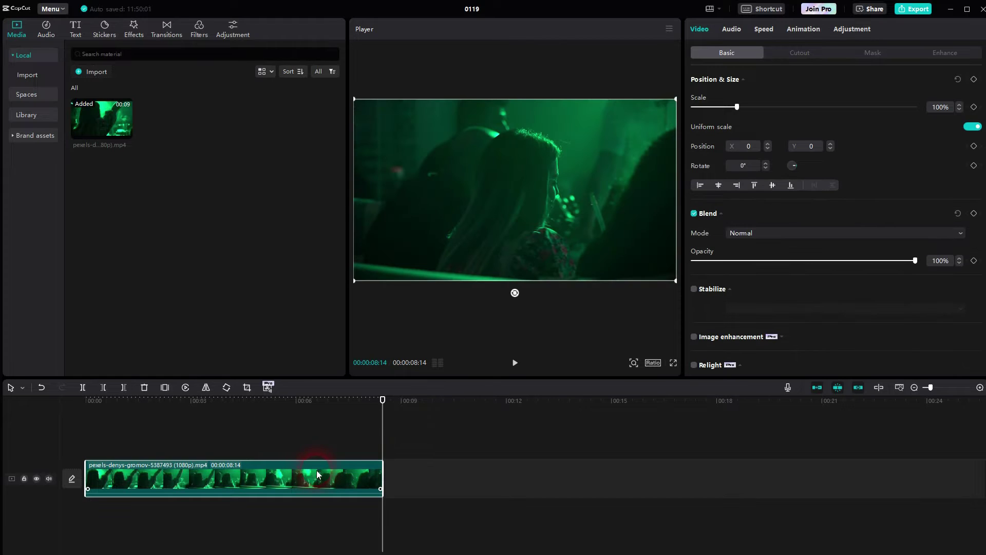
{"action": "left_click", "coordinate": [671, 114]}
- Apply the Shake 1 intro animation to the clip and preview it from the start
{"action": "left_click", "coordinate": [712, 10]}
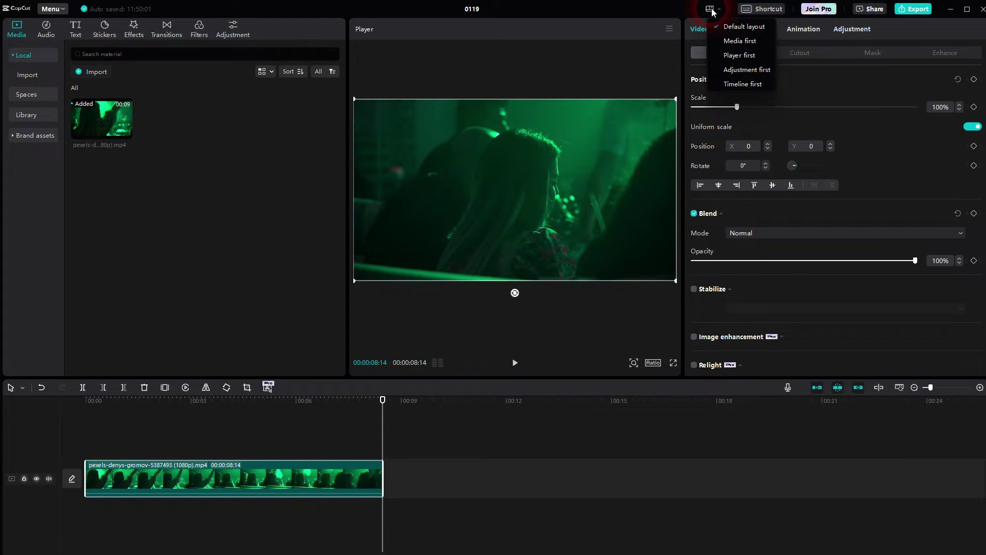
{"action": "left_click", "coordinate": [803, 32]}
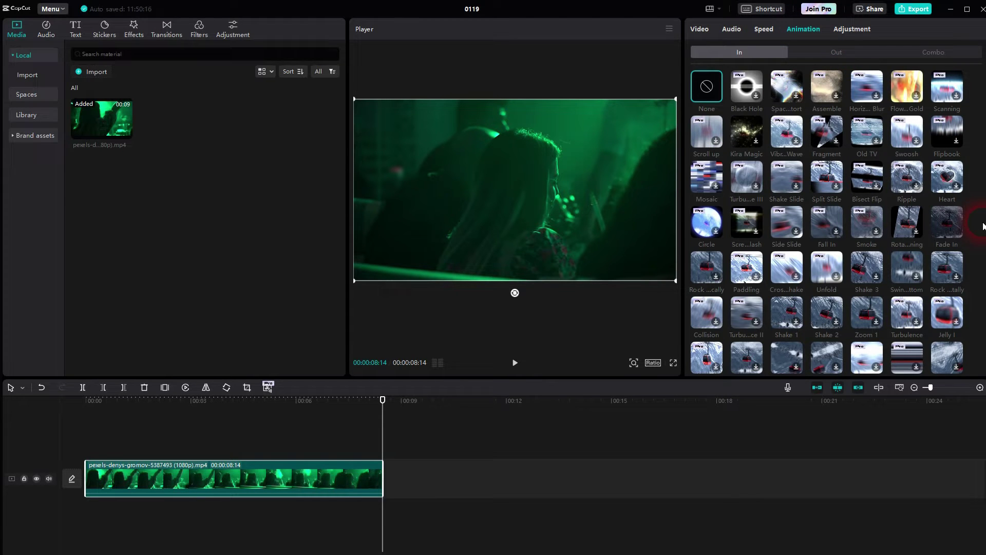
{"action": "left_click", "coordinate": [791, 309]}
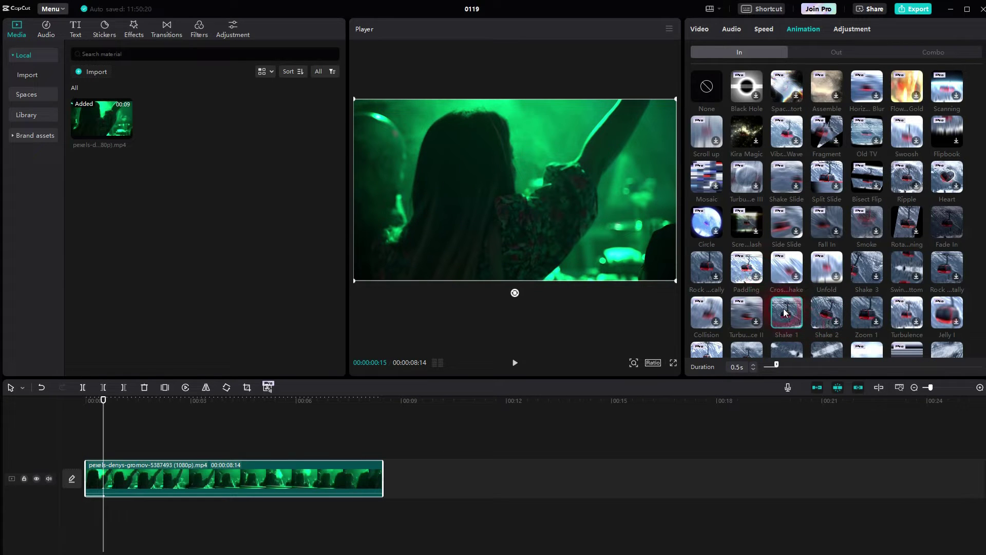
{"action": "left_click_drag", "start_coordinate": [101, 402], "coordinate": [69, 403]}
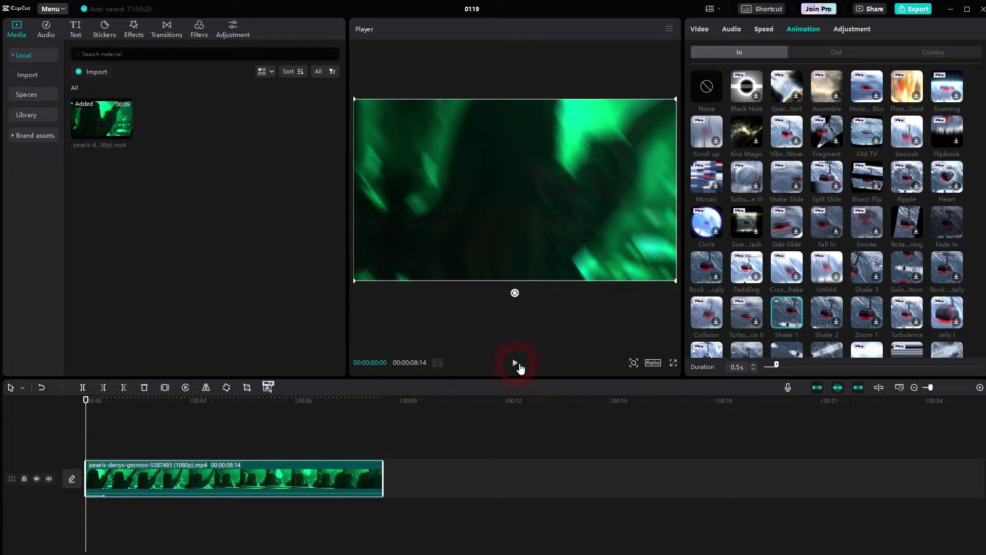
{"action": "left_click", "coordinate": [516, 364]}
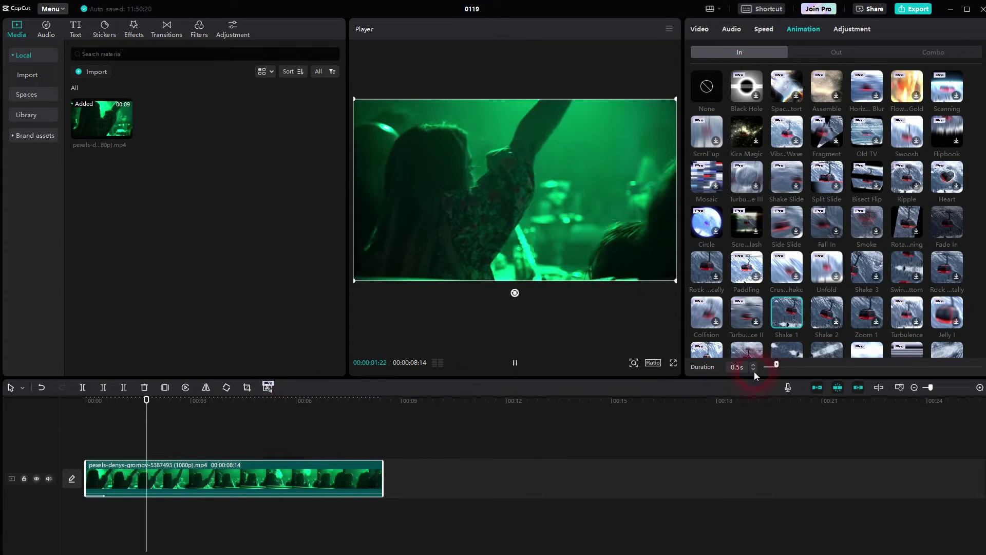
- Switch the intro animation to Shake 2 with a 0.5s duration
{"action": "left_click_drag", "start_coordinate": [777, 364], "coordinate": [821, 364]}
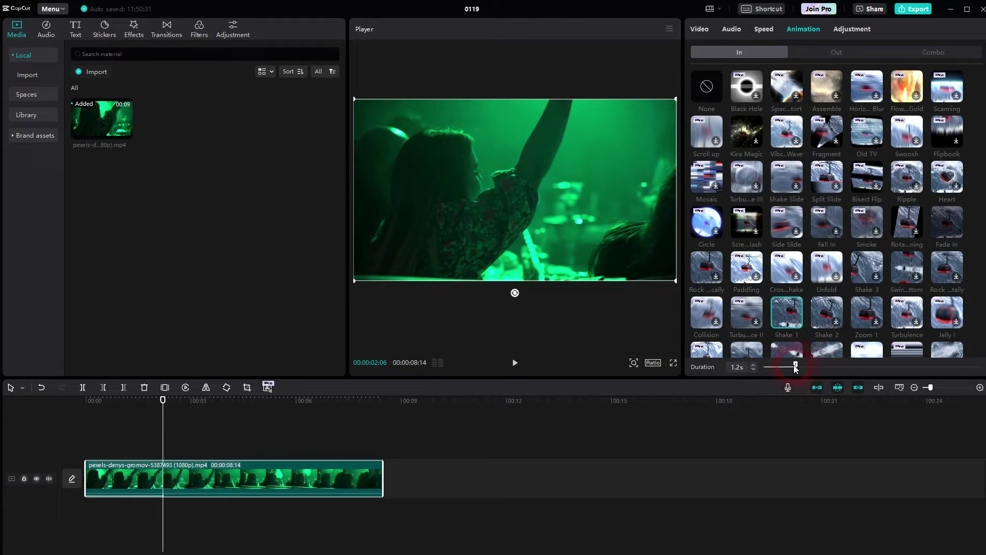
{"action": "left_click_drag", "start_coordinate": [796, 368], "coordinate": [782, 369]}
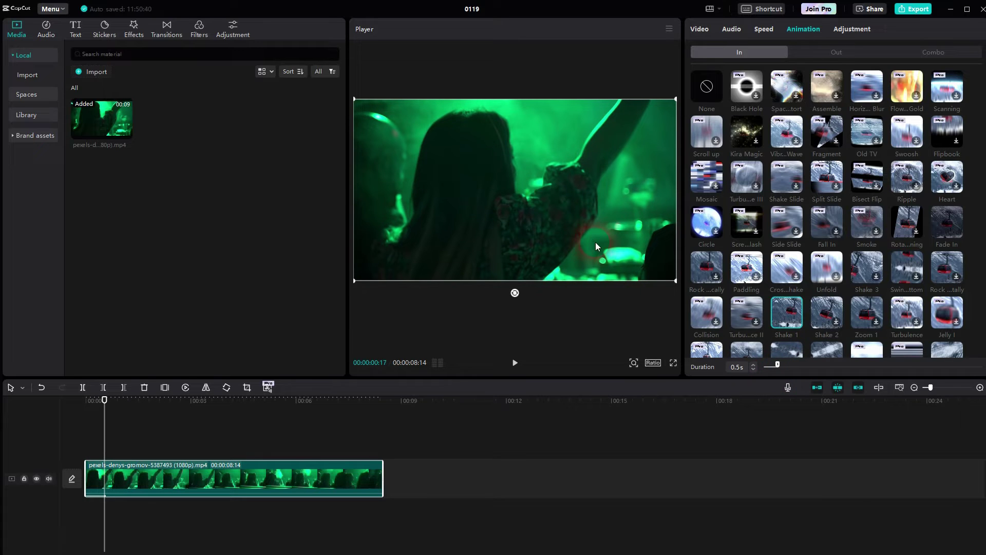
{"action": "left_click", "coordinate": [839, 326]}
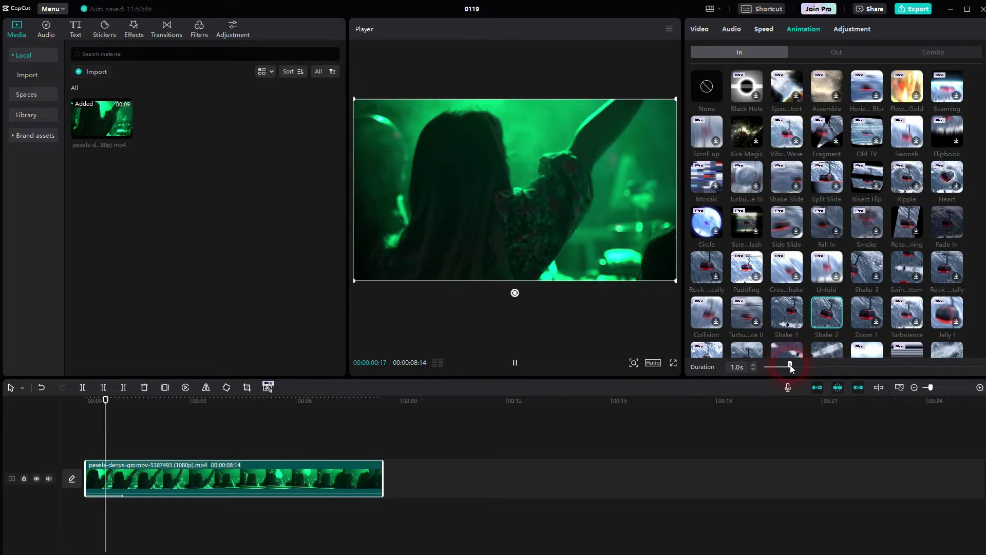
{"action": "left_click_drag", "start_coordinate": [791, 365], "coordinate": [777, 363]}
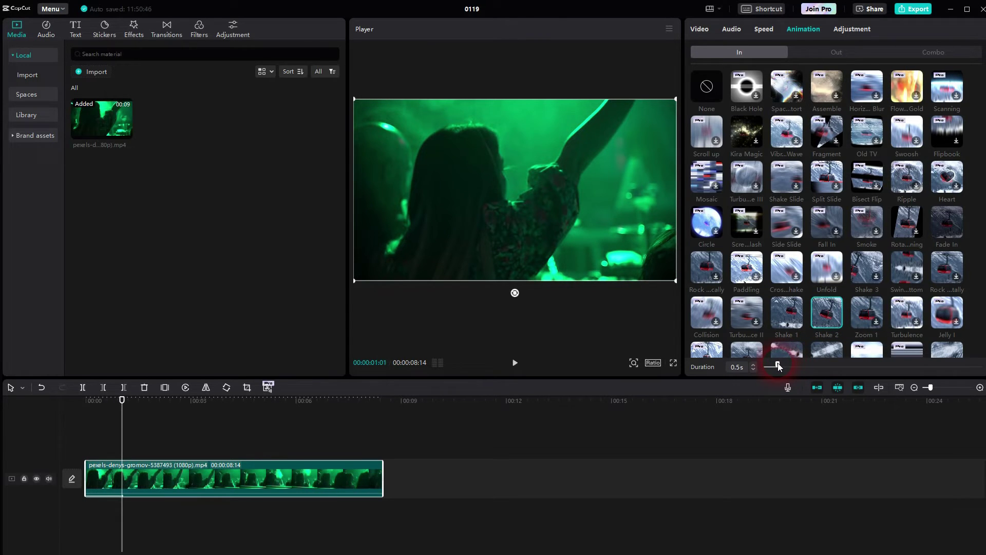
{"action": "left_click", "coordinate": [855, 52]}
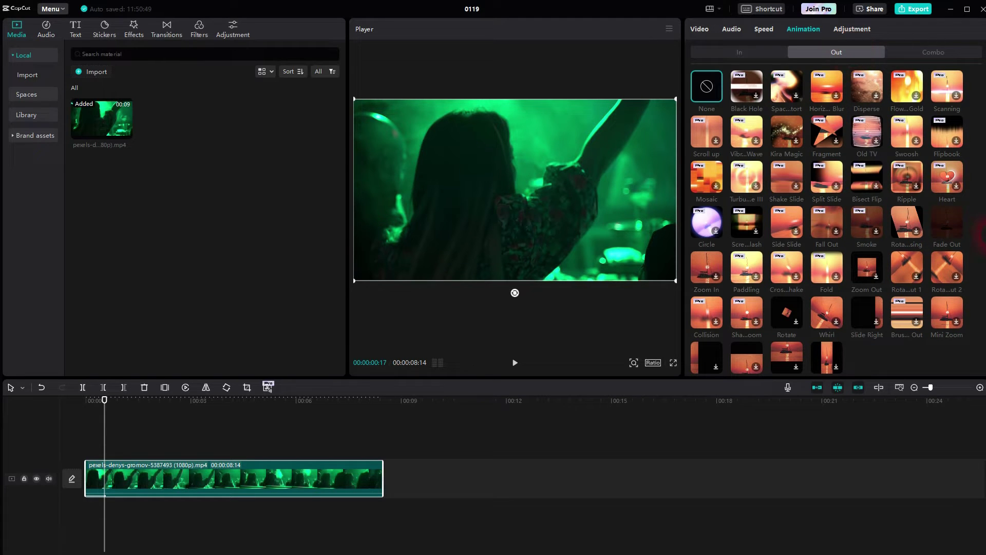
{"action": "scroll", "coordinate": [963, 208], "scroll_direction": "down", "scroll_amount": 1}
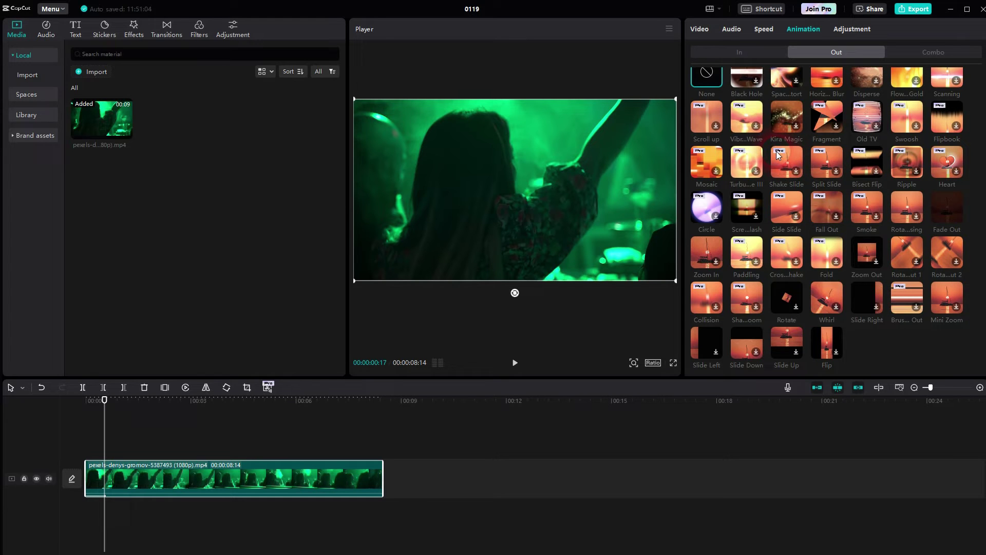
{"action": "left_click", "coordinate": [746, 56]}
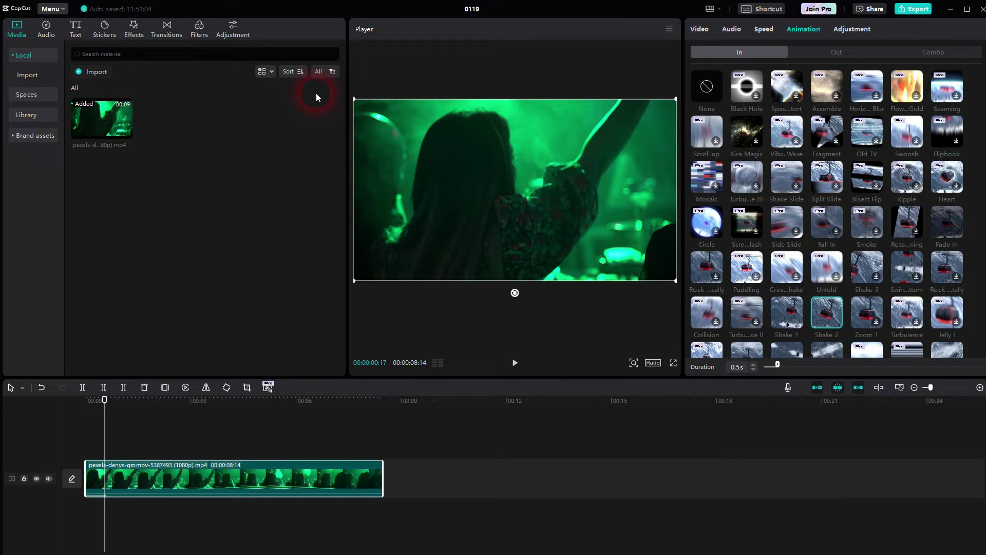
- Show the Nightclub video effects, scroll to Shake and download it
{"action": "left_click", "coordinate": [126, 36]}
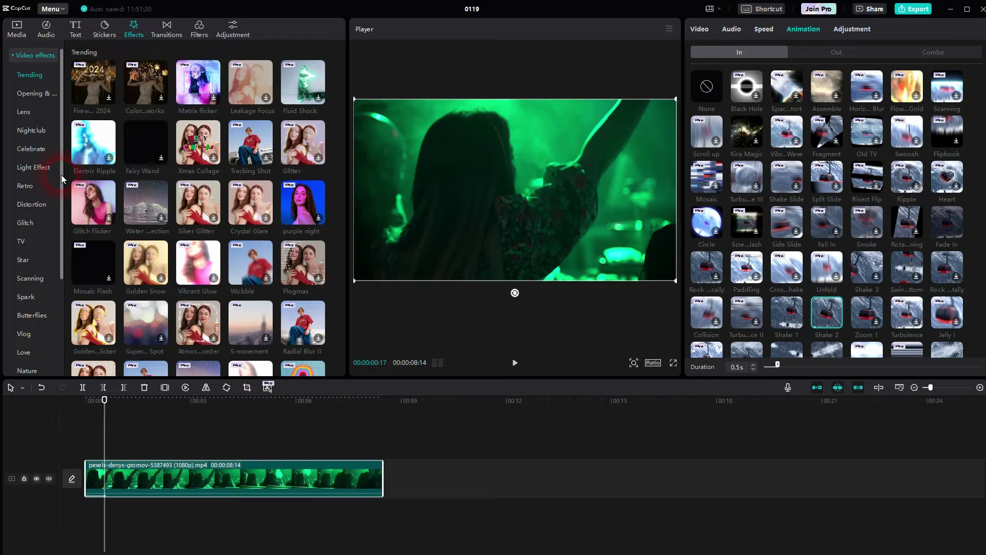
{"action": "left_click", "coordinate": [32, 131]}
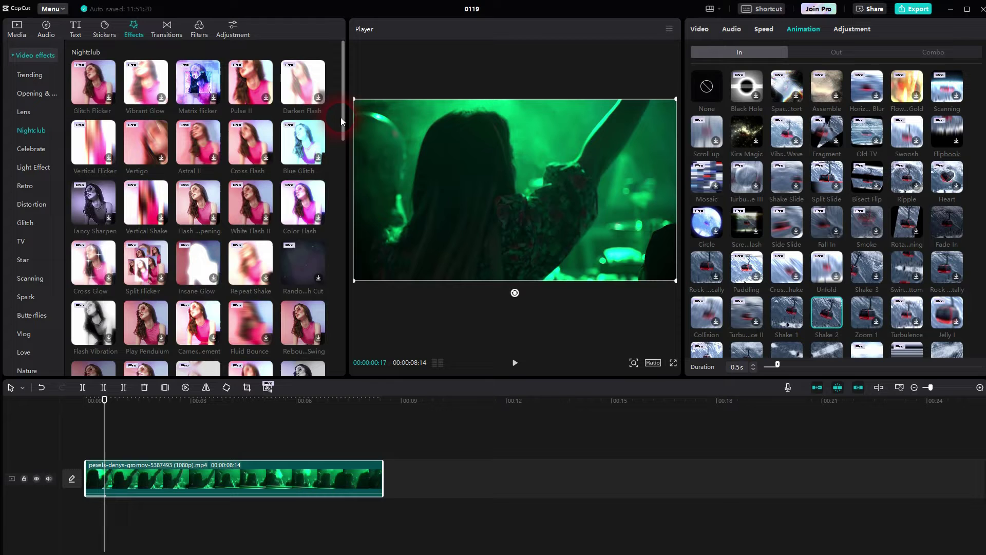
{"action": "left_click_drag", "start_coordinate": [342, 118], "coordinate": [334, 198]}
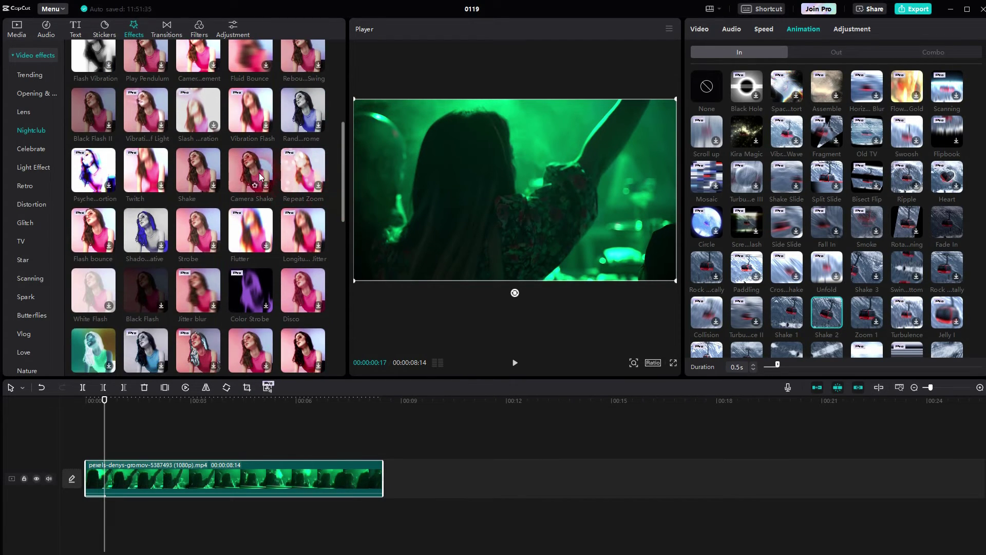
{"action": "left_click", "coordinate": [213, 186]}
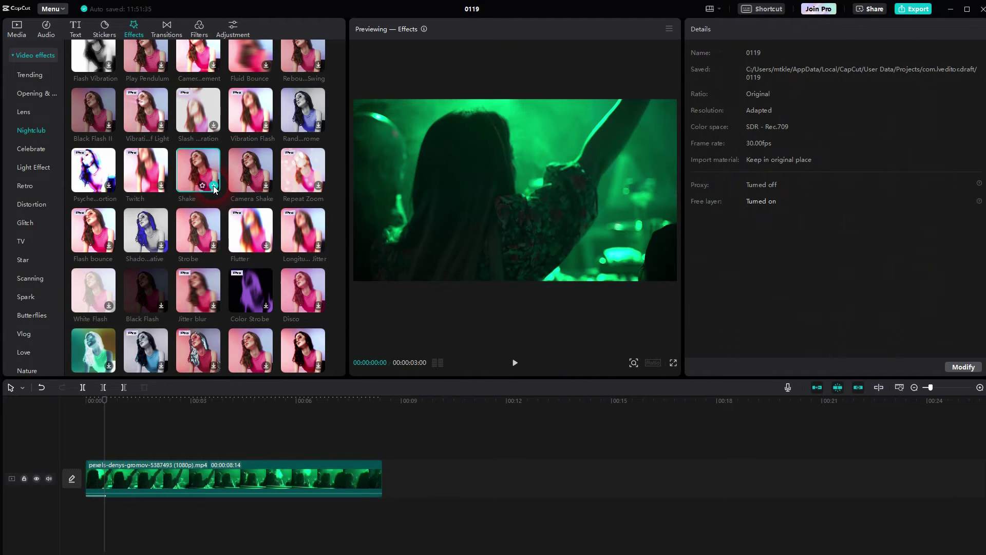
- Preview the Shake effect and add it to its own effect track
{"action": "left_click", "coordinate": [525, 172]}
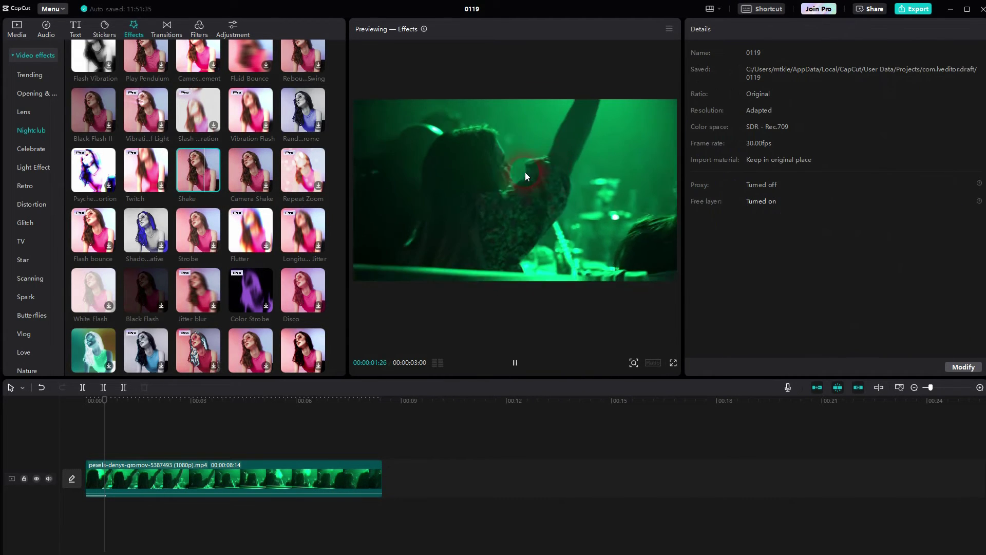
{"action": "left_click", "coordinate": [215, 191]}
{"action": "left_click", "coordinate": [140, 443]}
{"action": "left_click", "coordinate": [119, 452]}
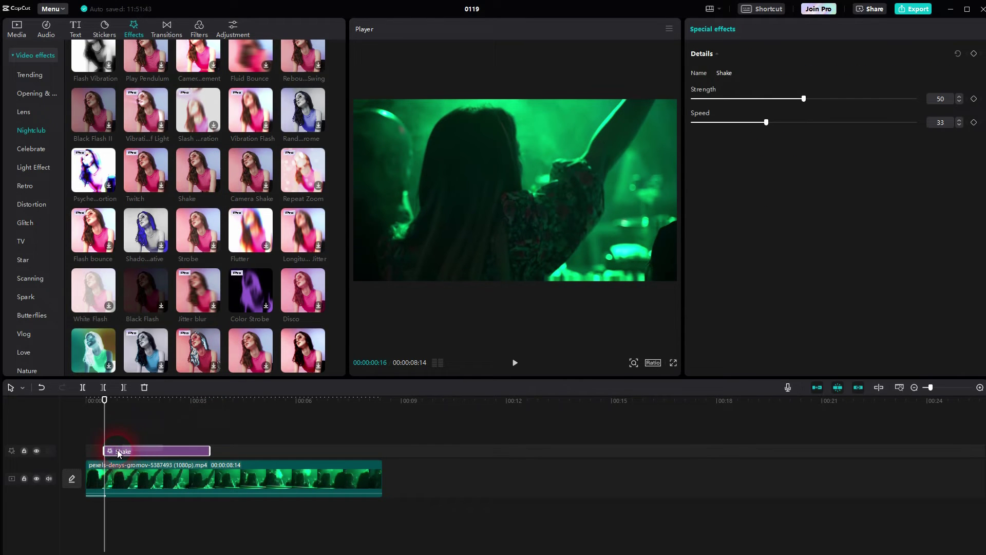
- Move the Shake effect to the clip's start and trim it to a brief burst
{"action": "left_click", "coordinate": [111, 401]}
{"action": "left_click_drag", "start_coordinate": [109, 410], "coordinate": [86, 406]}
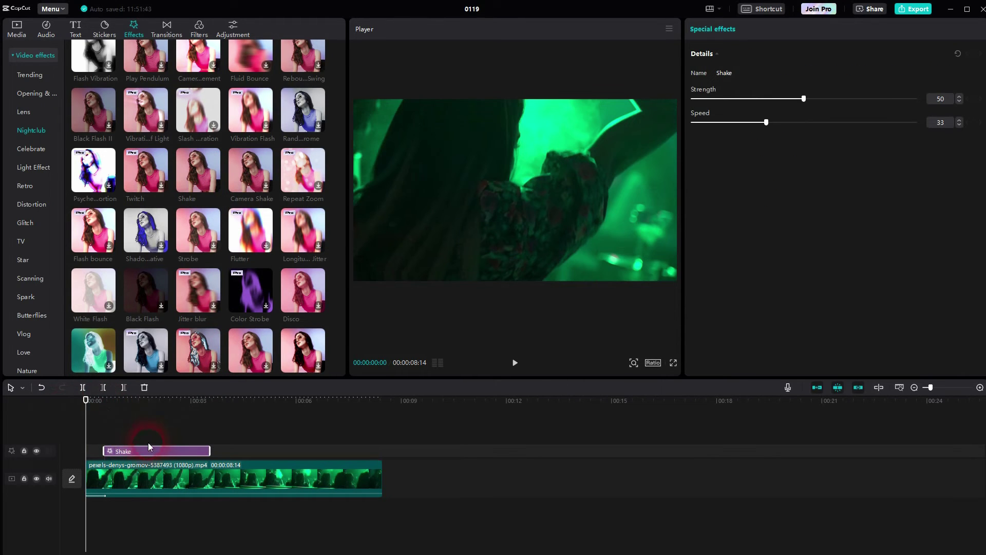
{"action": "left_click_drag", "start_coordinate": [142, 446], "coordinate": [121, 449]}
{"action": "left_click_drag", "start_coordinate": [191, 451], "coordinate": [108, 452]}
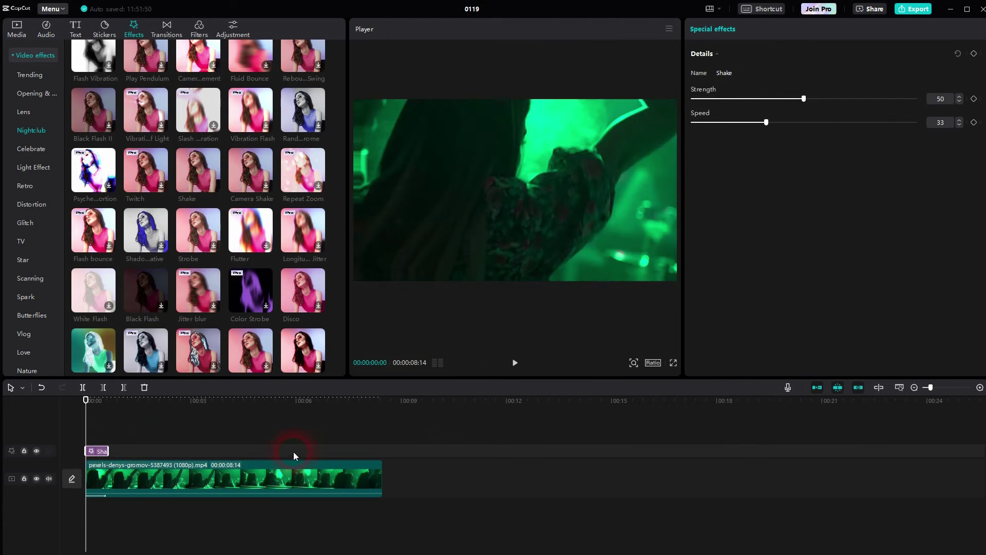
{"action": "left_click", "coordinate": [262, 483]}
- Check the clip's Animation and Video tabs, play the preview, then select the Shake effect
{"action": "left_click", "coordinate": [814, 30]}
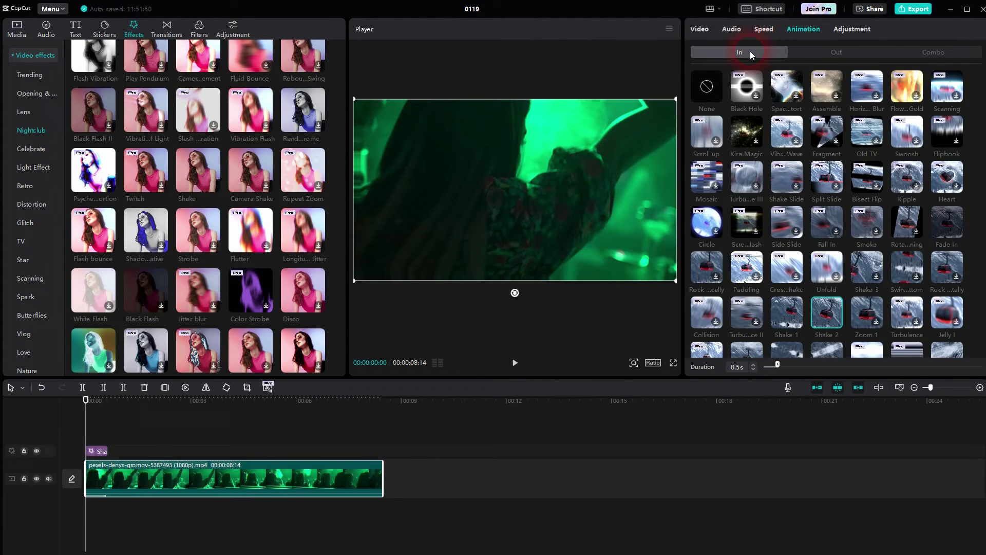
{"action": "left_click", "coordinate": [699, 31]}
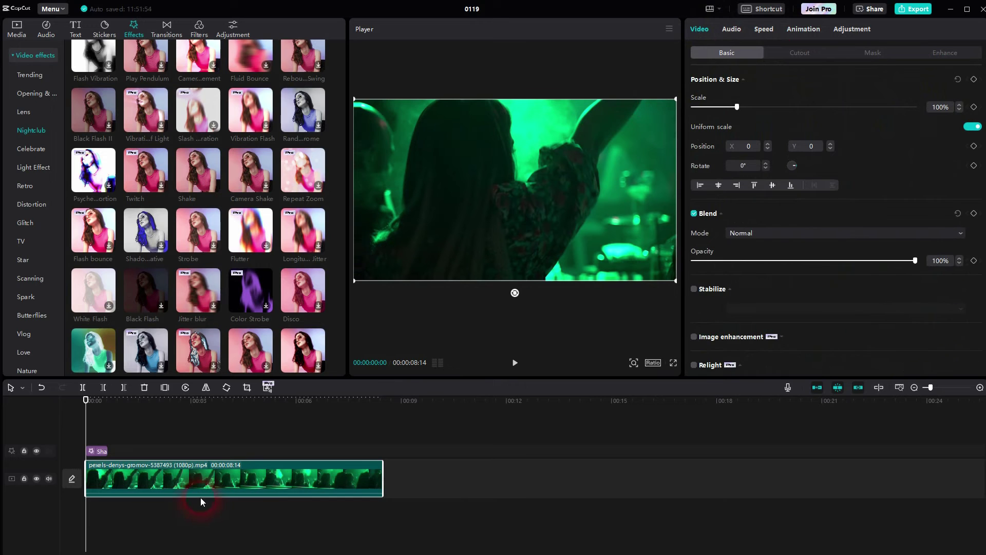
{"action": "left_click", "coordinate": [518, 364]}
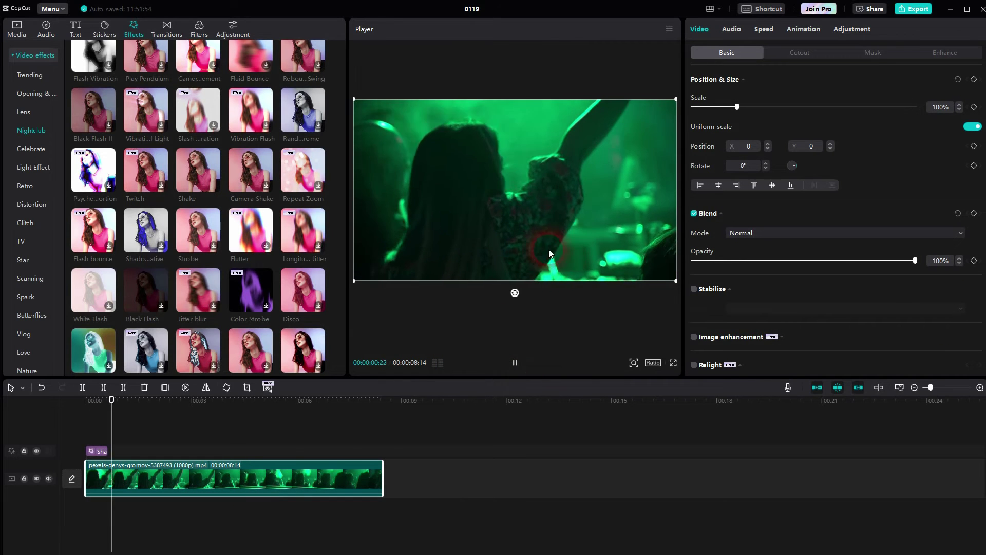
{"action": "left_click", "coordinate": [168, 409]}
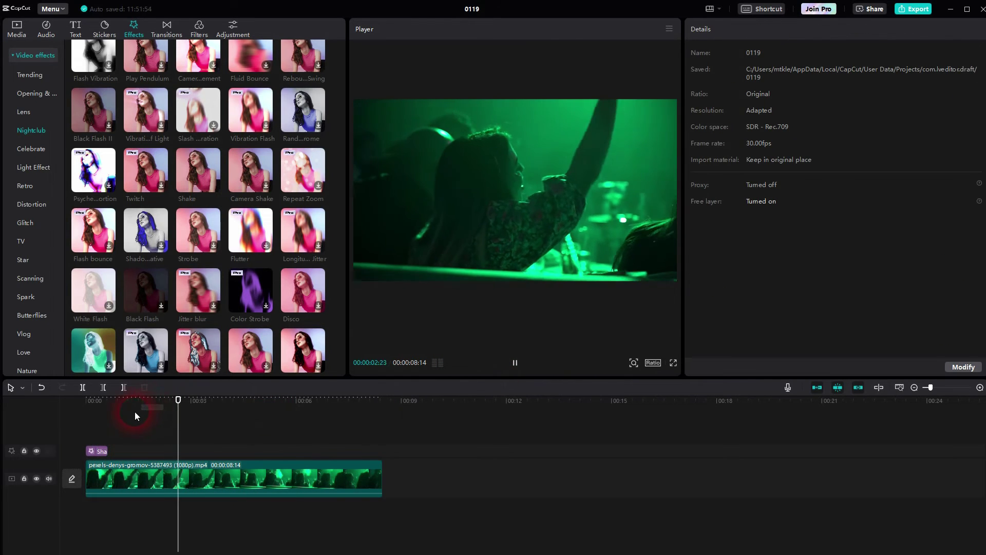
{"action": "left_click", "coordinate": [516, 363]}
{"action": "left_click", "coordinate": [270, 439]}
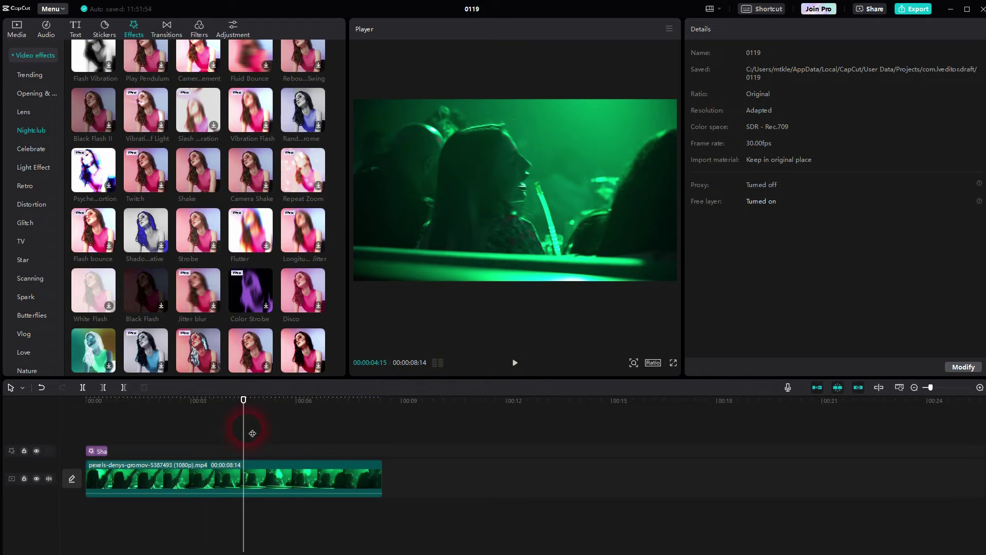
{"action": "left_click", "coordinate": [67, 443]}
- Extend the Shake effect across the whole video and lower its Strength to 9
{"action": "left_click", "coordinate": [98, 451]}
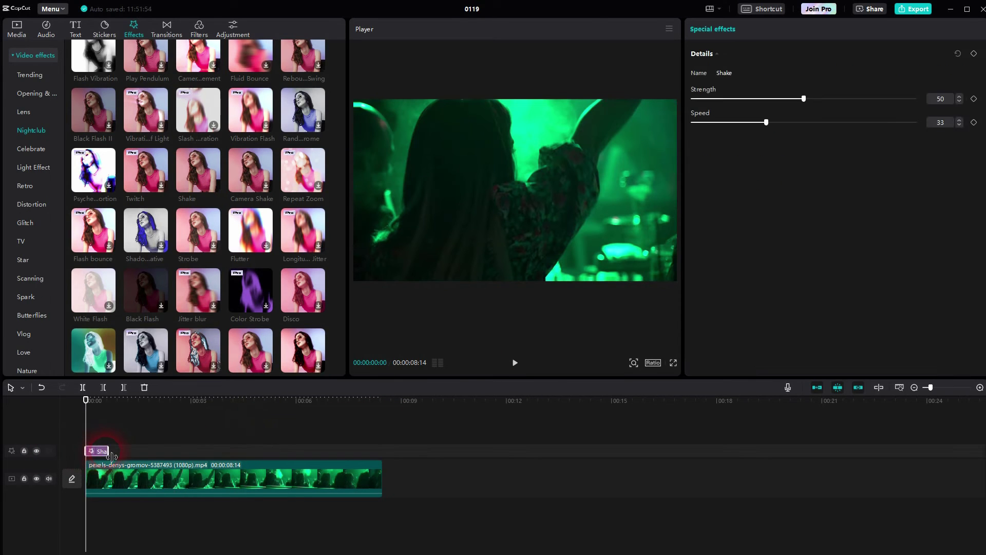
{"action": "mouse_move", "coordinate": [112, 457]}
{"action": "left_mouse_down"}
{"action": "mouse_move", "coordinate": [145, 457]}
{"action": "mouse_move", "coordinate": [110, 457]}
{"action": "left_mouse_up"}
{"action": "left_click", "coordinate": [817, 190]}
{"action": "left_click_drag", "start_coordinate": [806, 100], "coordinate": [781, 99]}
{"action": "left_click", "coordinate": [115, 432]}
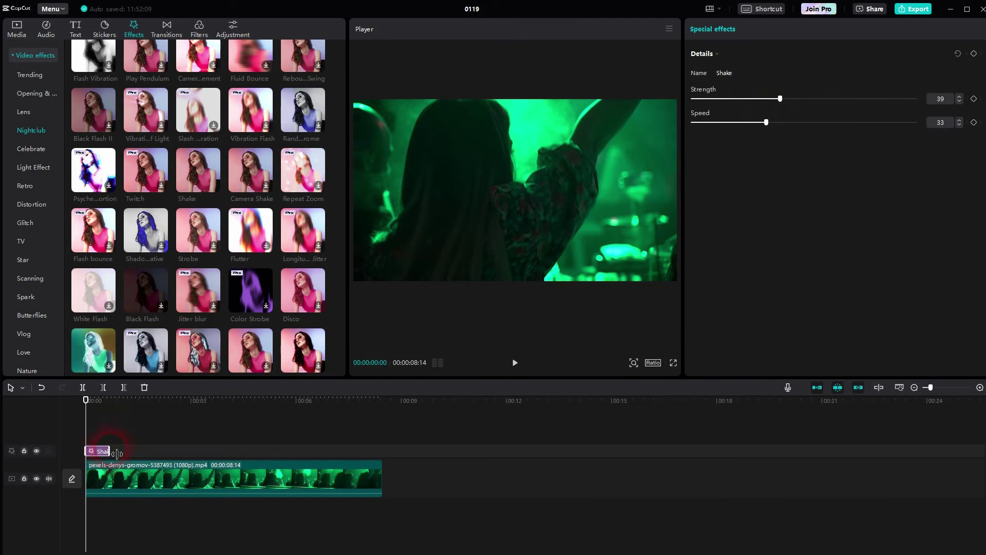
{"action": "left_click_drag", "start_coordinate": [109, 451], "coordinate": [383, 451]}
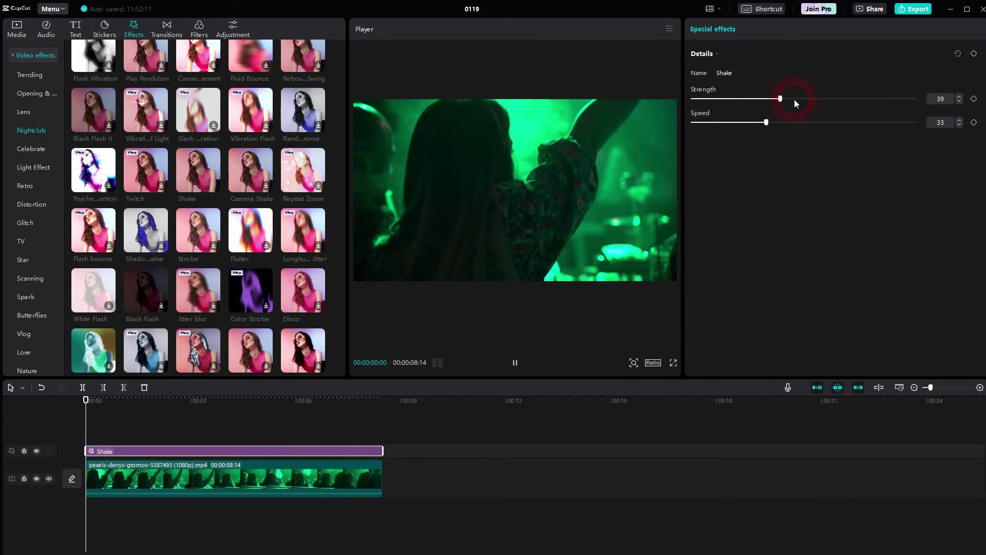
{"action": "left_click_drag", "start_coordinate": [780, 100], "coordinate": [715, 102]}
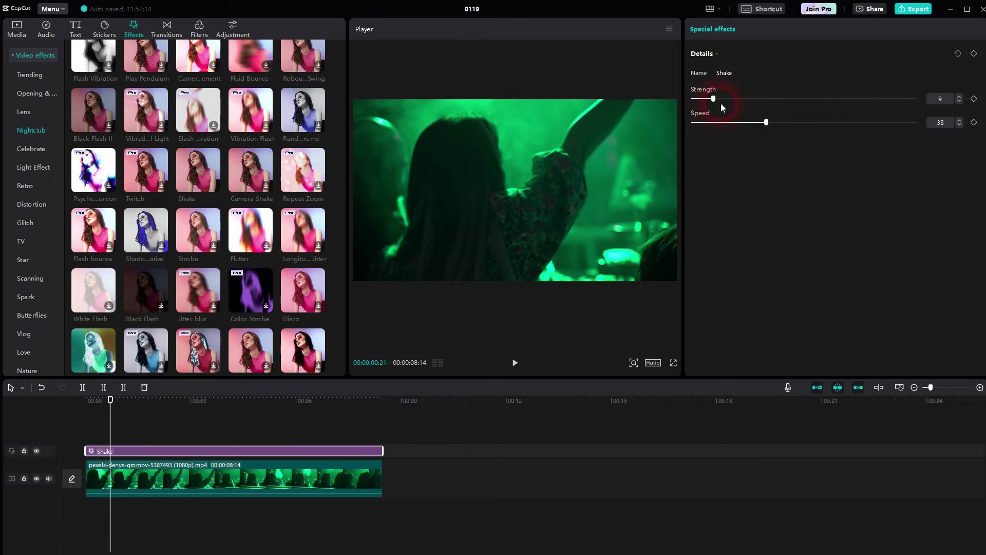
- Set Shake Speed to 24 and Strength to 35, then trim it back to the opening second
{"action": "left_click", "coordinate": [770, 122]}
{"action": "left_click_drag", "start_coordinate": [770, 122], "coordinate": [746, 136]}
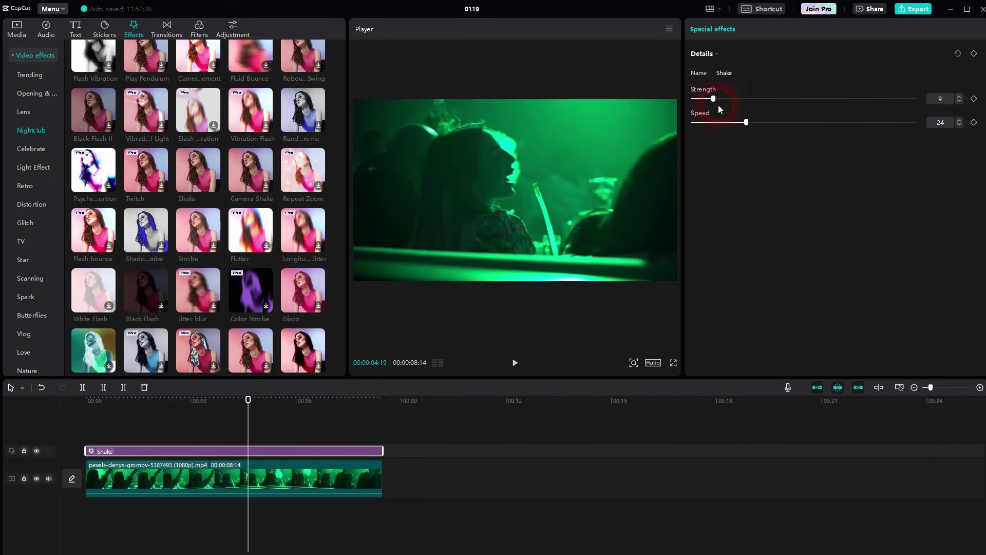
{"action": "left_click_drag", "start_coordinate": [718, 106], "coordinate": [771, 101]}
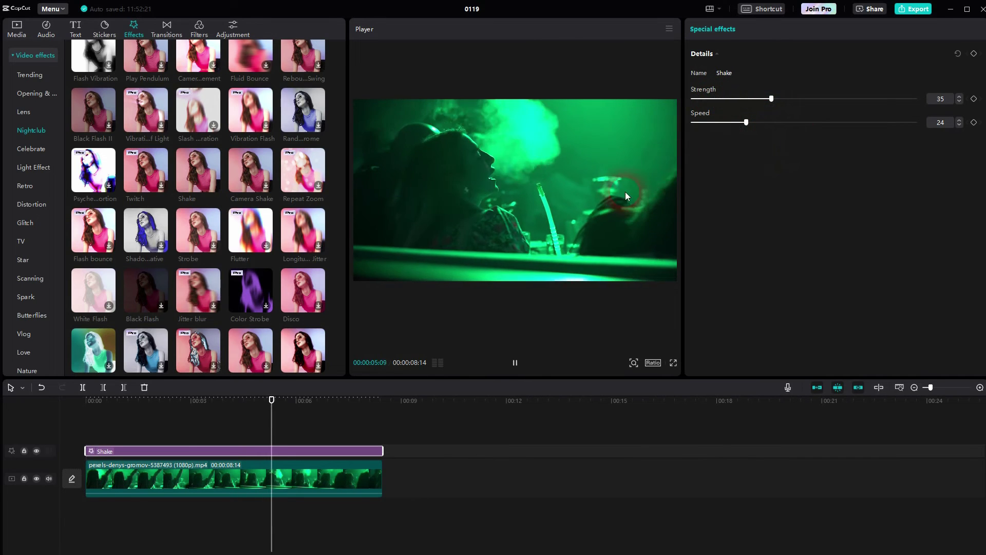
{"action": "key", "text": "space"}
{"action": "left_click_drag", "start_coordinate": [388, 454], "coordinate": [102, 452]}
{"action": "left_click", "coordinate": [294, 414]}
{"action": "left_click_drag", "start_coordinate": [294, 415], "coordinate": [44, 429]}
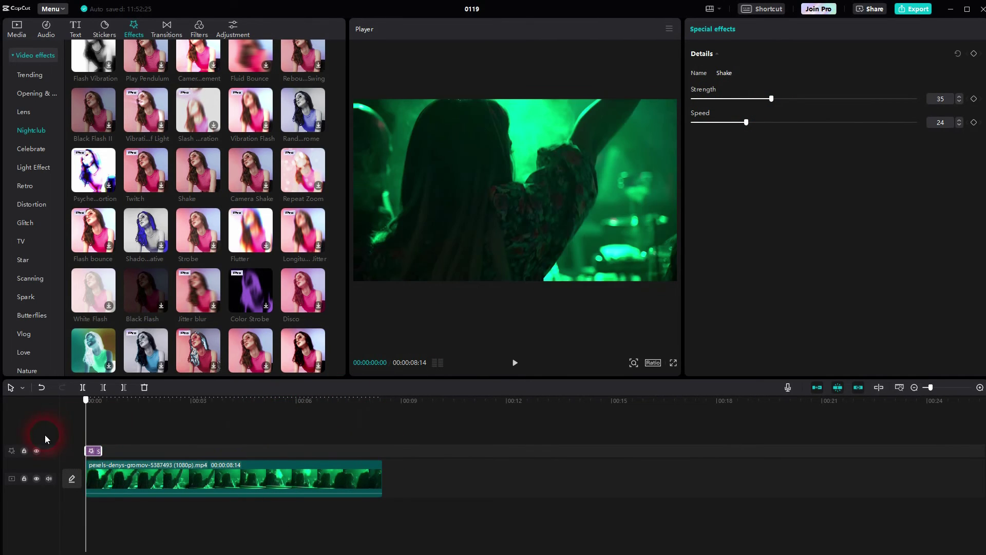
- Play back the Shake burst, then add a shortened Camera Shake effect after it
{"action": "key", "text": "space"}
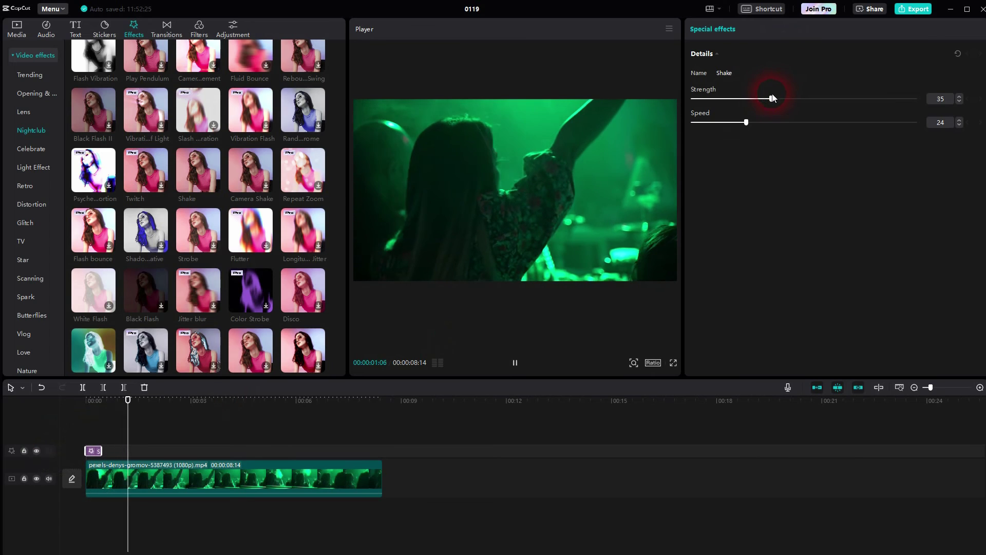
{"action": "key", "text": "space"}
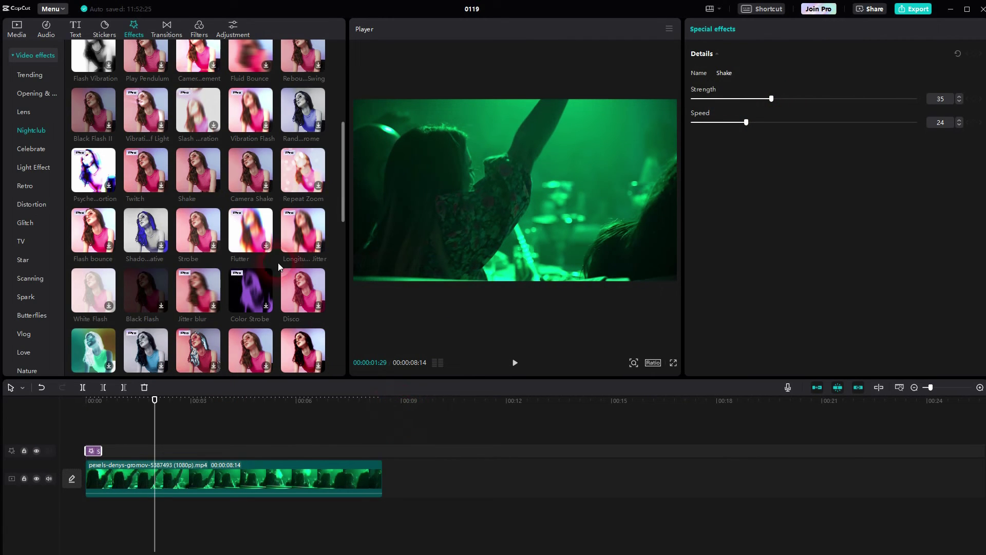
{"action": "mouse_move", "coordinate": [187, 165]}
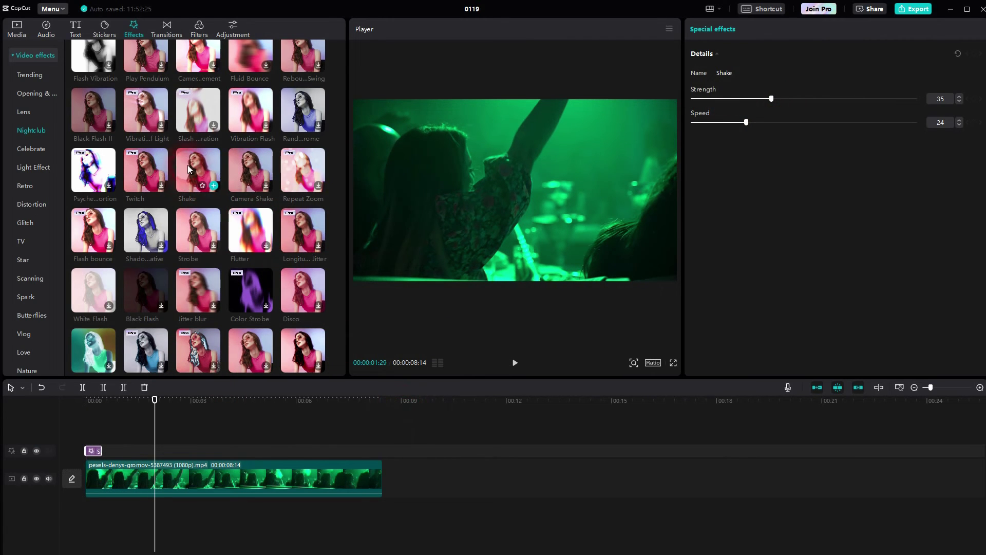
{"action": "left_click", "coordinate": [267, 189]}
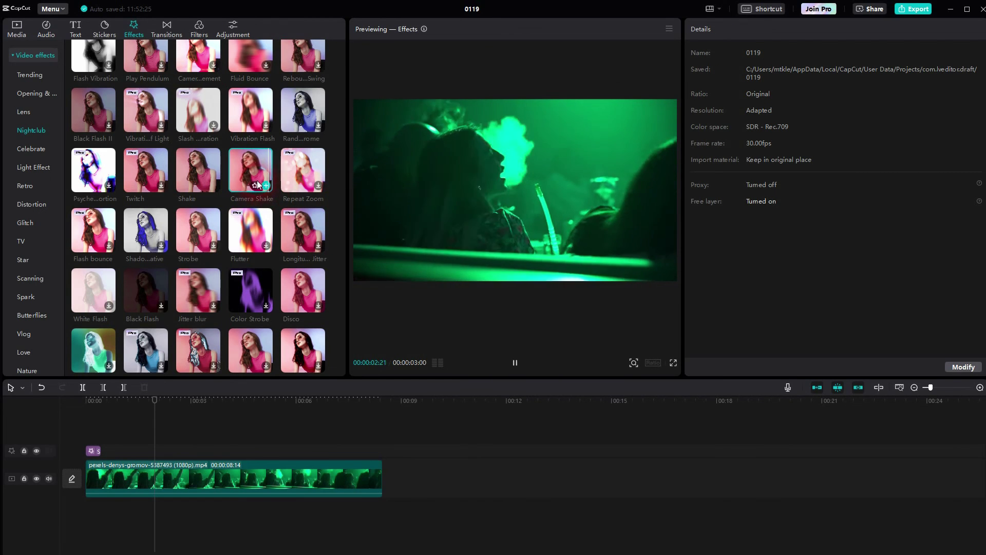
{"action": "left_click_drag", "start_coordinate": [258, 185], "coordinate": [136, 458]}
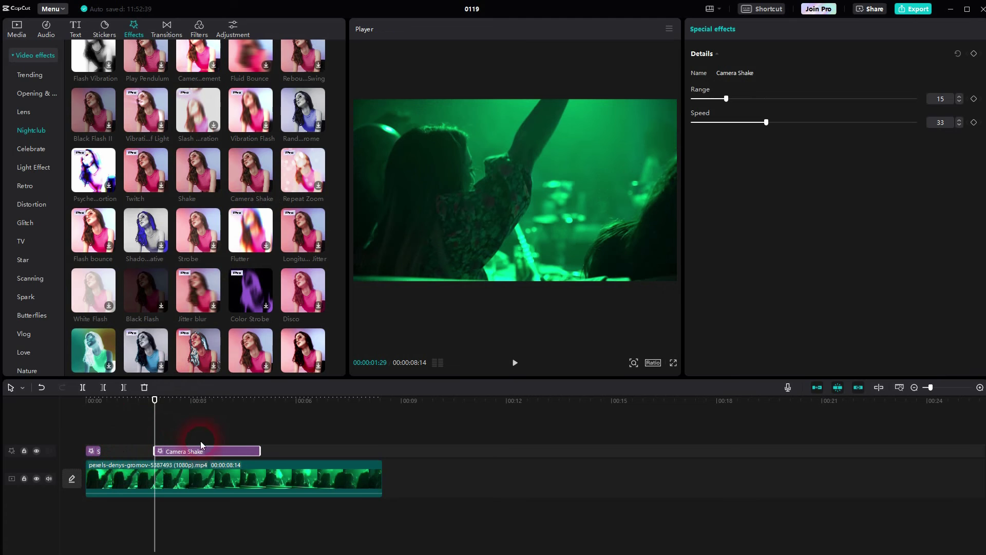
{"action": "left_click_drag", "start_coordinate": [257, 450], "coordinate": [176, 451]}
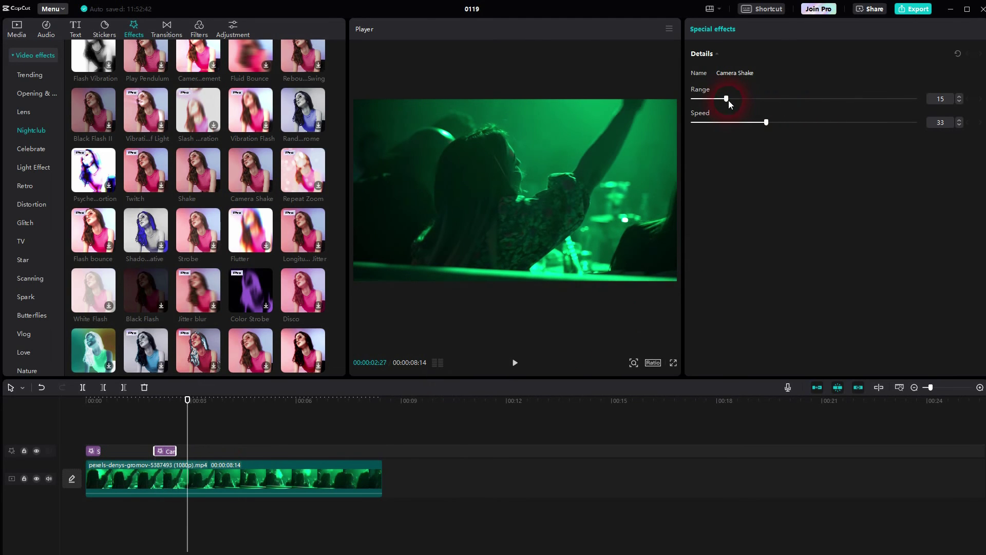
- Set Camera Shake Range to 79 and Speed to 93, previewing each change
{"action": "left_click_drag", "start_coordinate": [726, 99], "coordinate": [838, 98]}
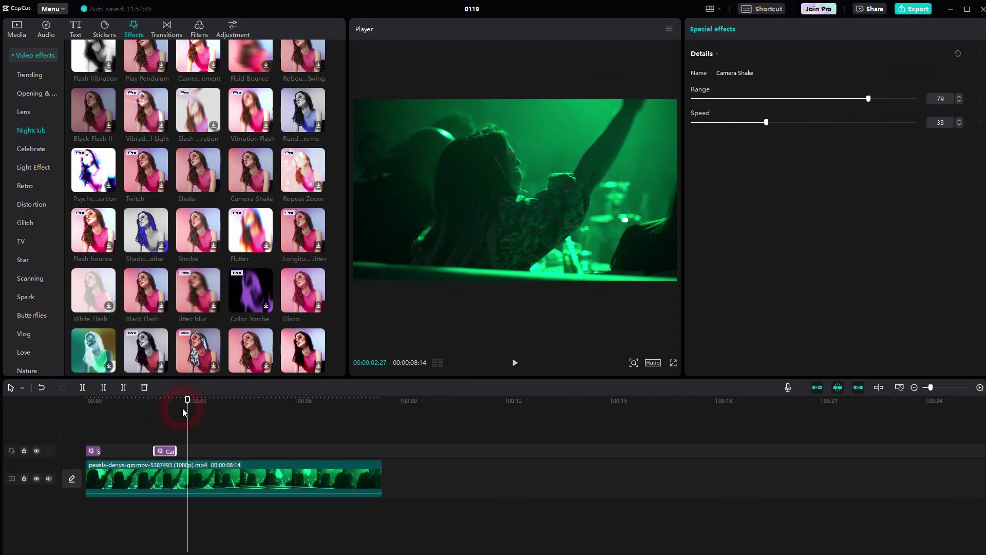
{"action": "left_click_drag", "start_coordinate": [192, 420], "coordinate": [150, 418]}
{"action": "key", "text": "space"}
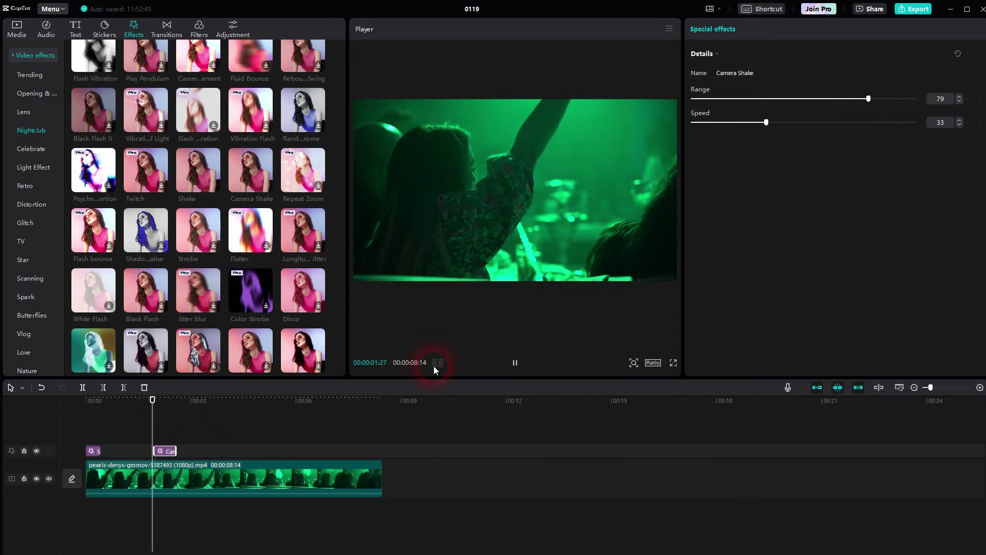
{"action": "key", "text": "space"}
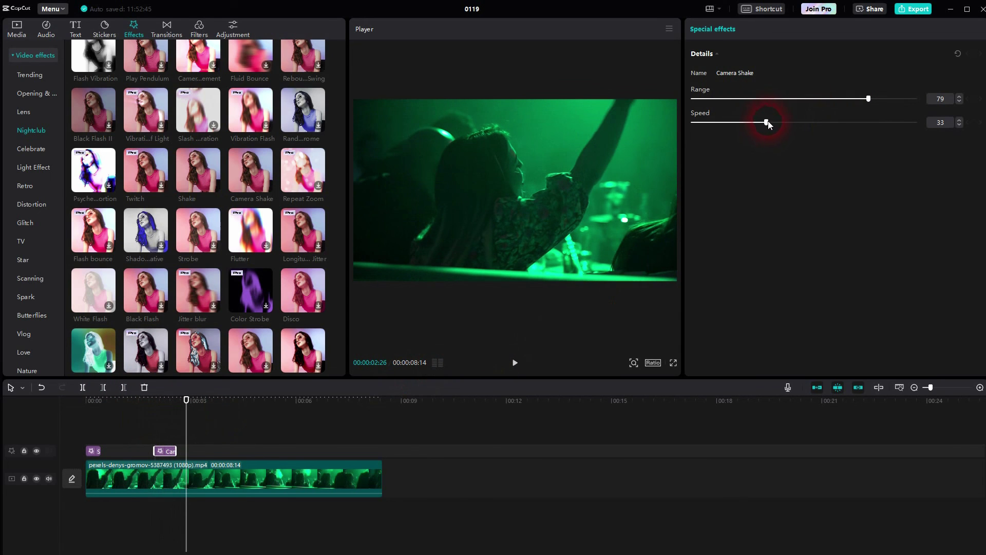
{"action": "left_click_drag", "start_coordinate": [767, 123], "coordinate": [900, 122]}
{"action": "left_click_drag", "start_coordinate": [192, 421], "coordinate": [146, 416]}
{"action": "key", "text": "space"}
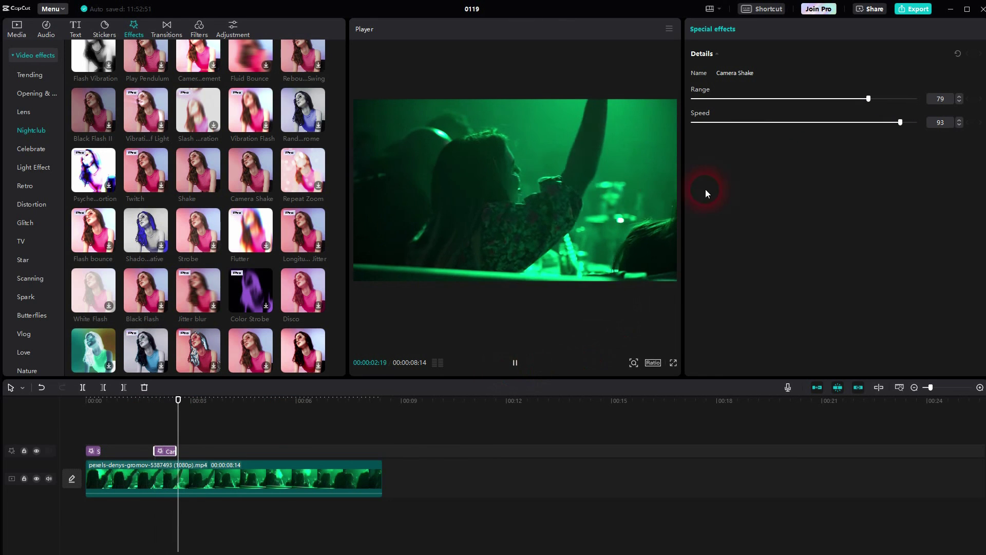
{"action": "key", "text": "space"}
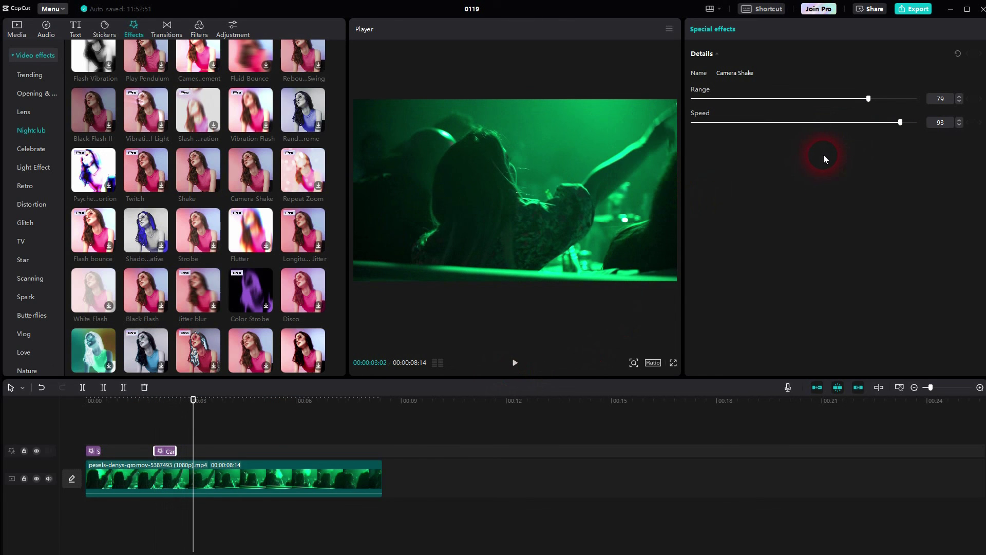